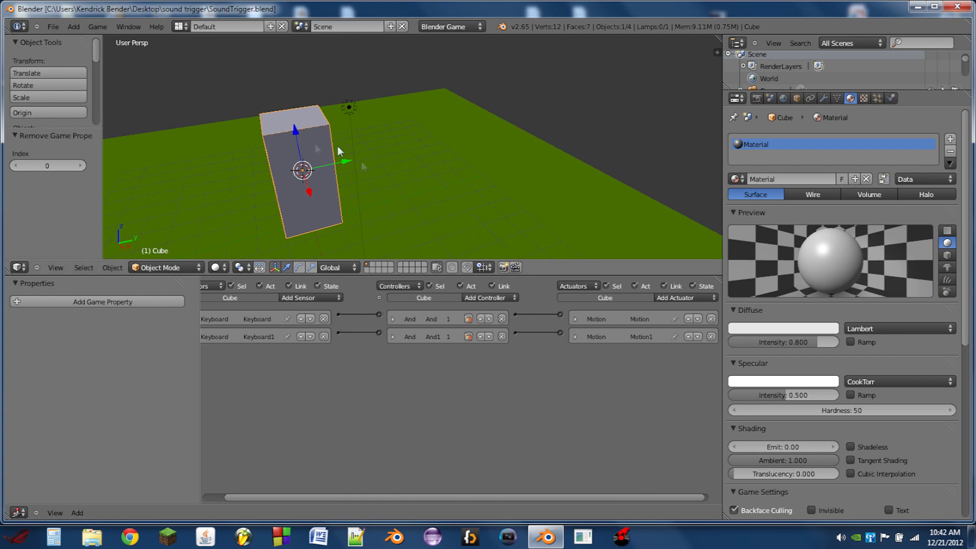
Run the game and test the cube's back-and-forth keyboard movement on the green plane, then exit the game.
middle_drag(338, 145, 300, 151)
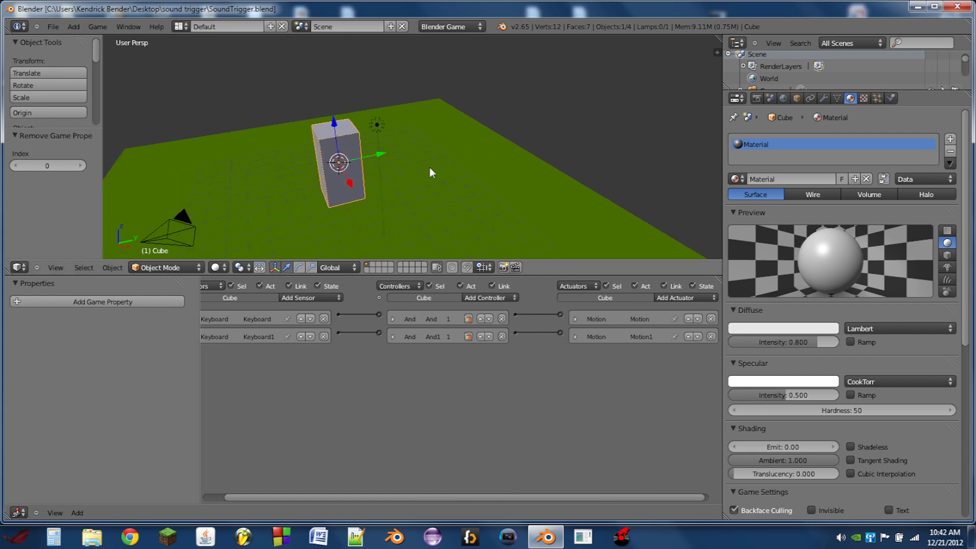
middle_drag(432, 160, 389, 154)
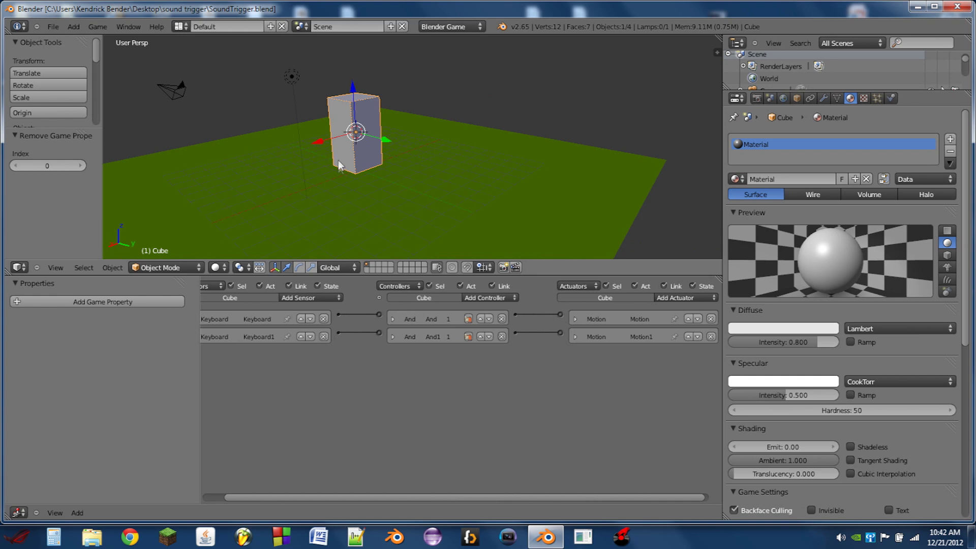
middle_drag(334, 174, 392, 153)
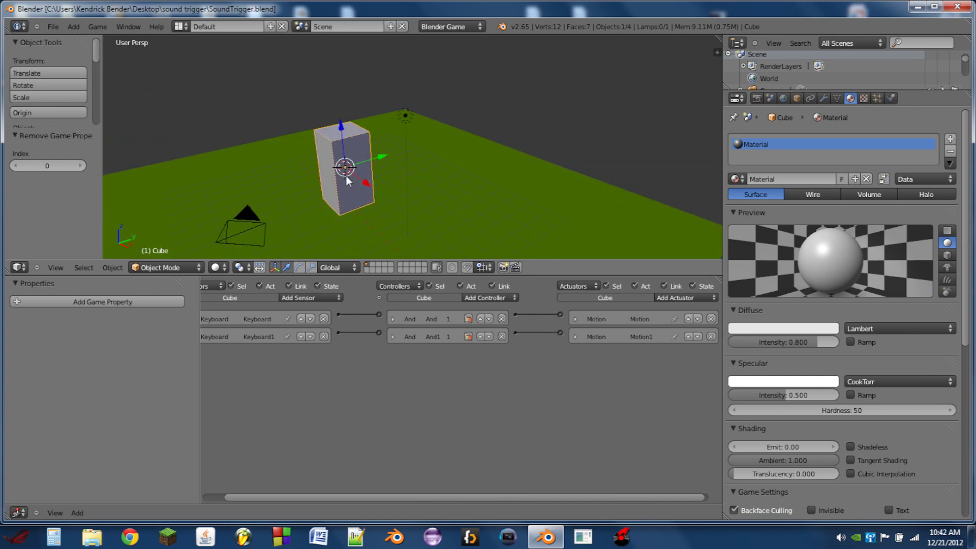
key(p)
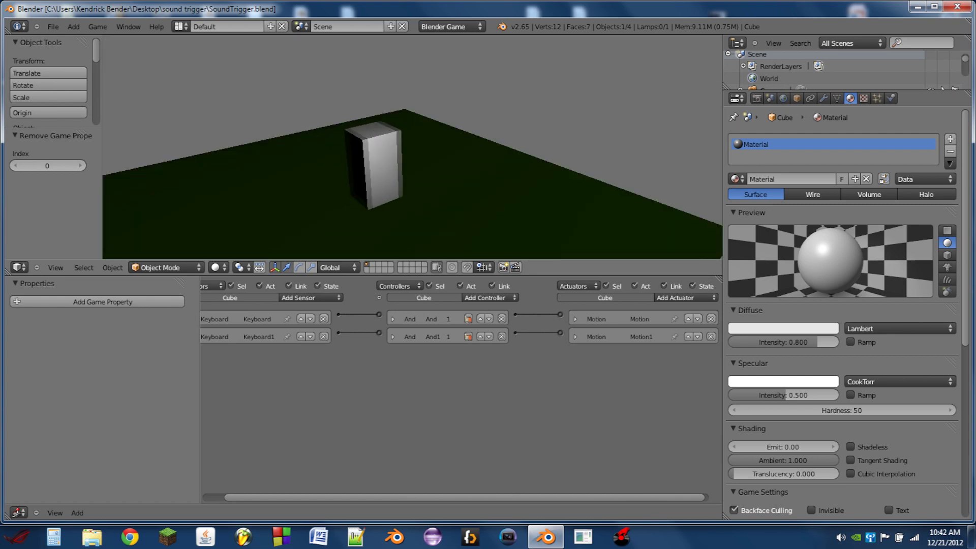
key(Right)
key(Left)
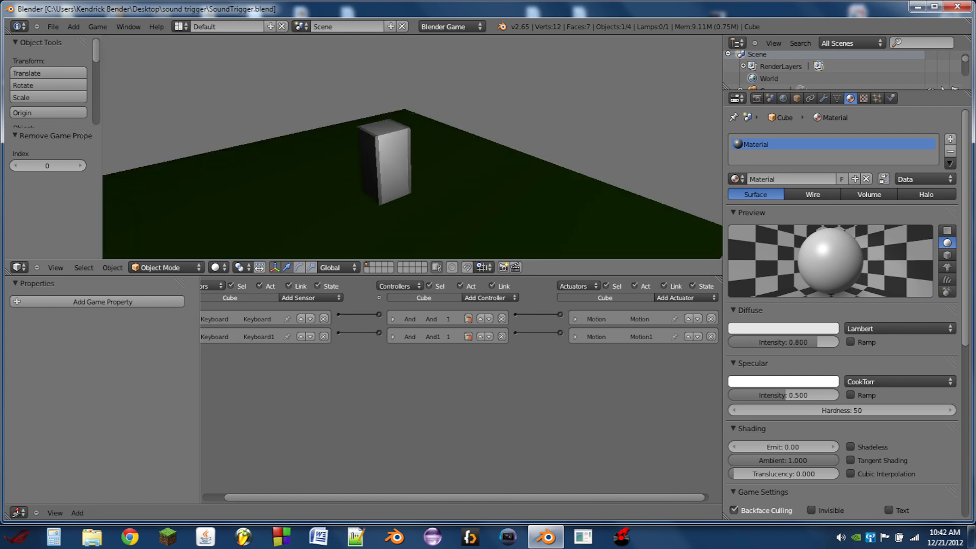
key(Escape)
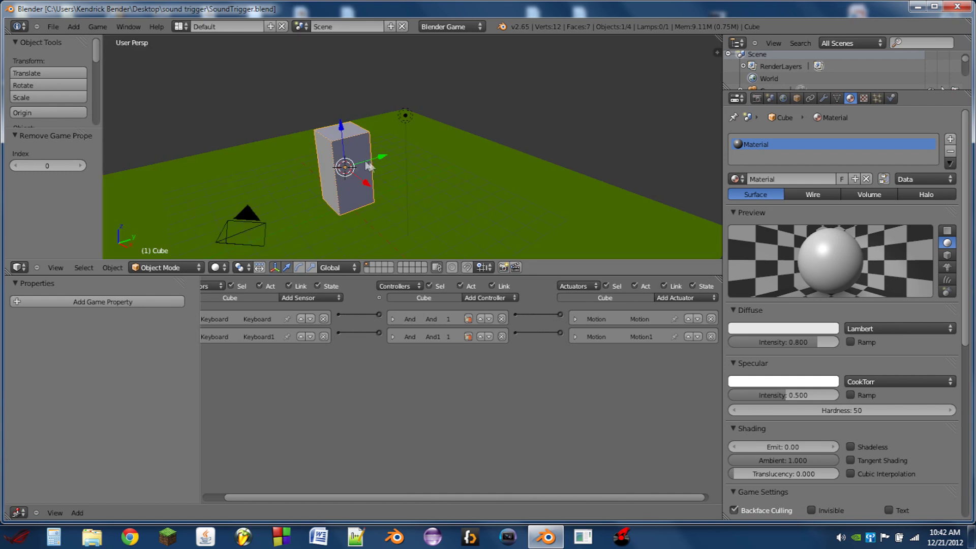
Add a game property named "player" to the cube.
scroll(377, 173, up, 3)
scroll(378, 175, down, 5)
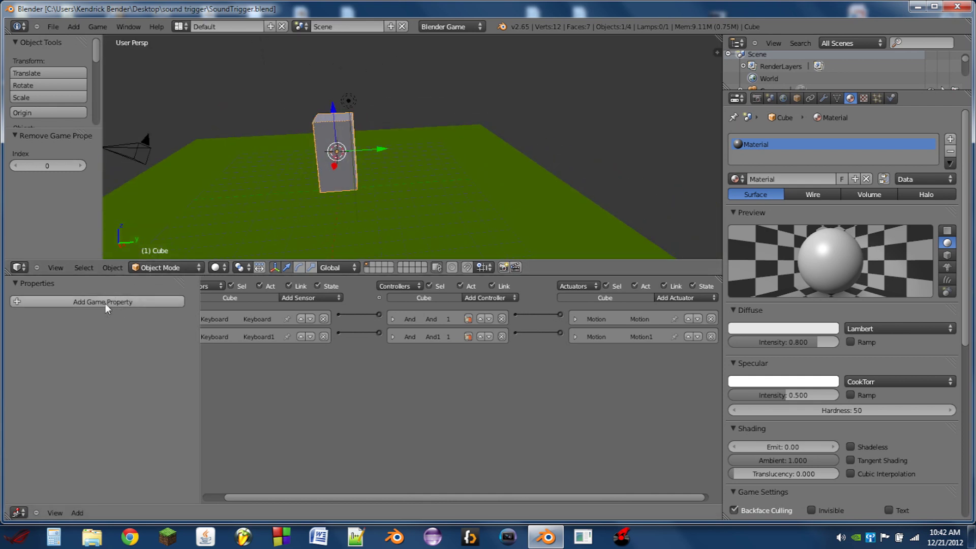
click(74, 301)
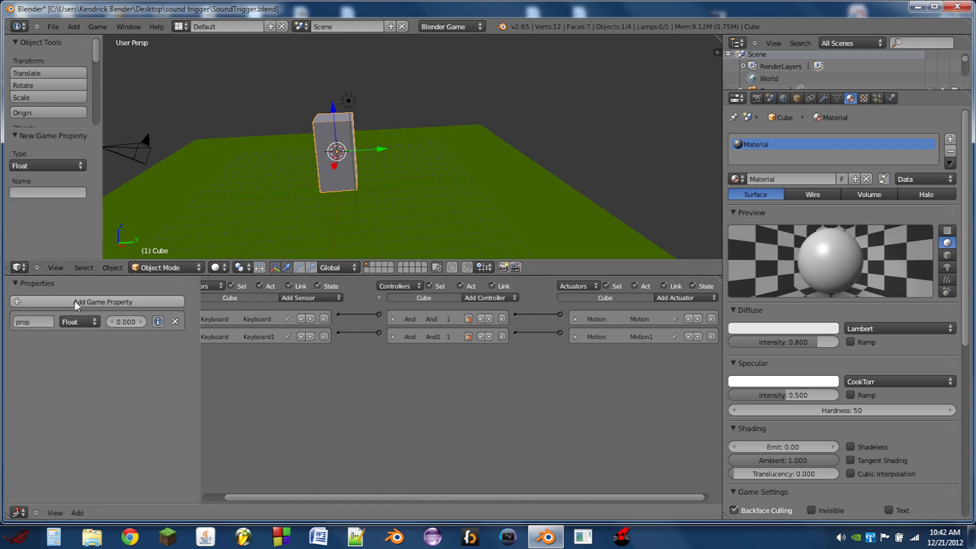
click(43, 322)
text(pla)
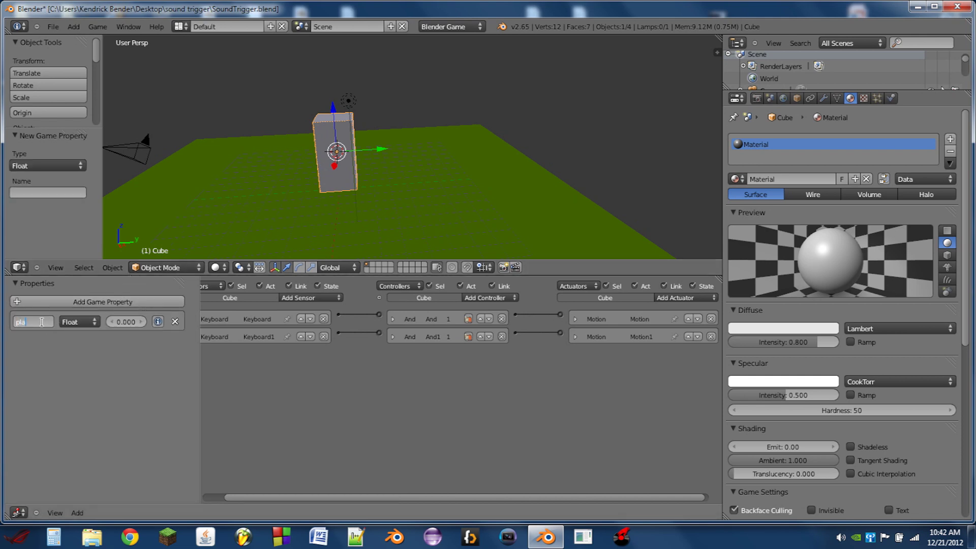
text(yer)
key(Return)
Snap the 3D cursor to the selected cube and add a Plain Axes empty there.
scroll(353, 149, up, 3)
middle_drag(354, 148, 381, 145)
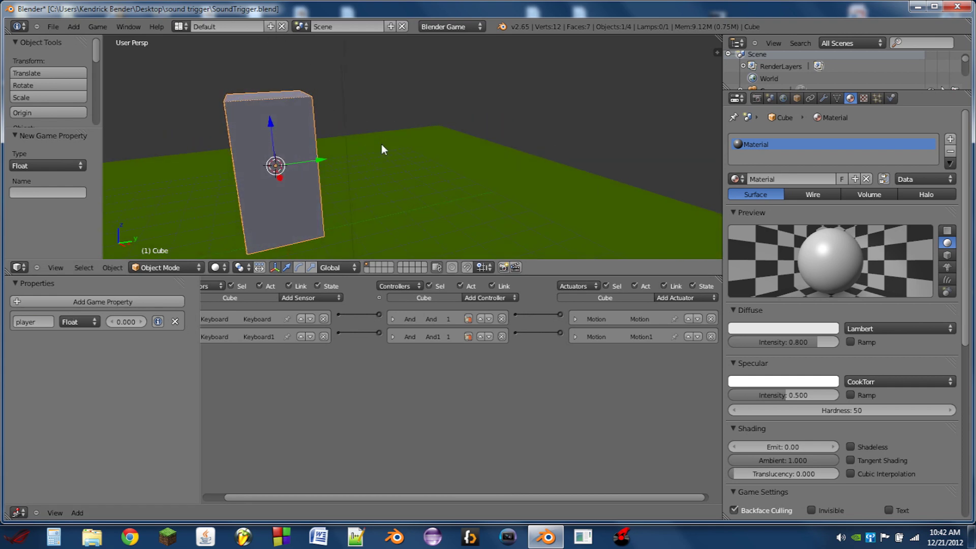
key(shift+s)
click(283, 147)
key(shift+a)
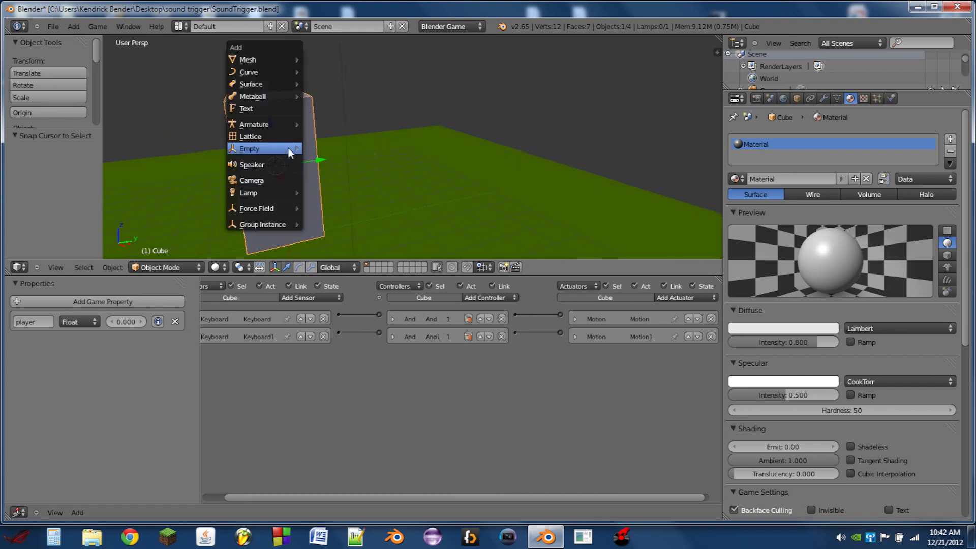
mouse_move(288, 148)
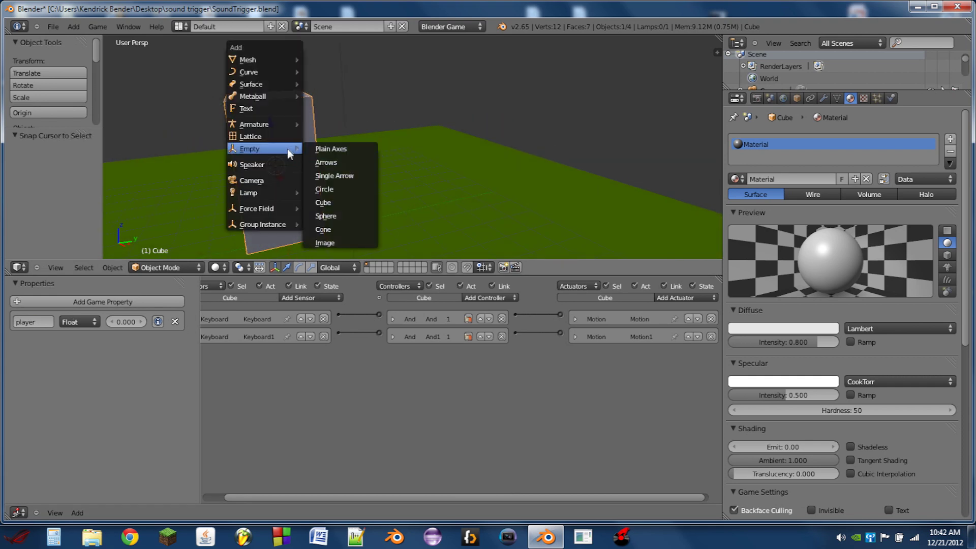
click(316, 147)
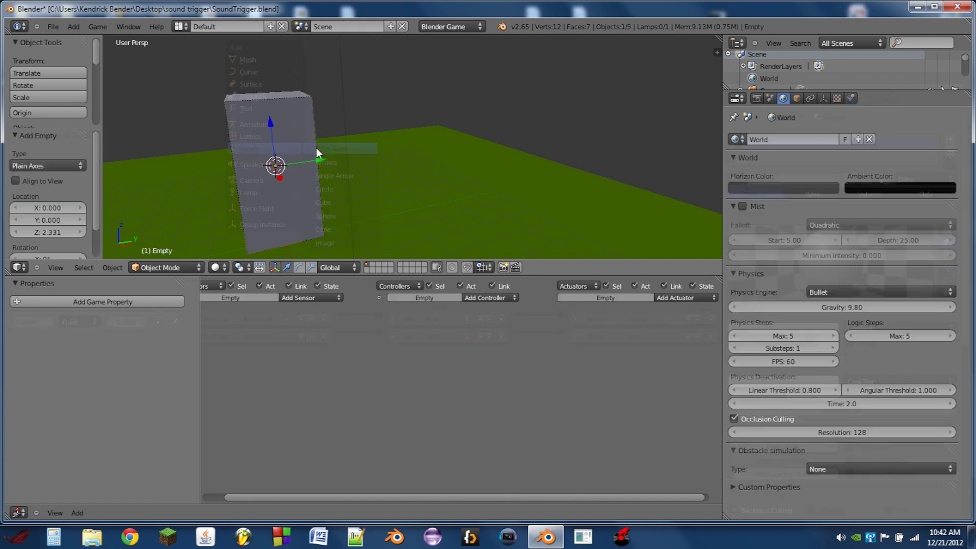
Move the empty about 5.4 units along the Y axis, away from the cube.
key(g)
key(y)
click(461, 153)
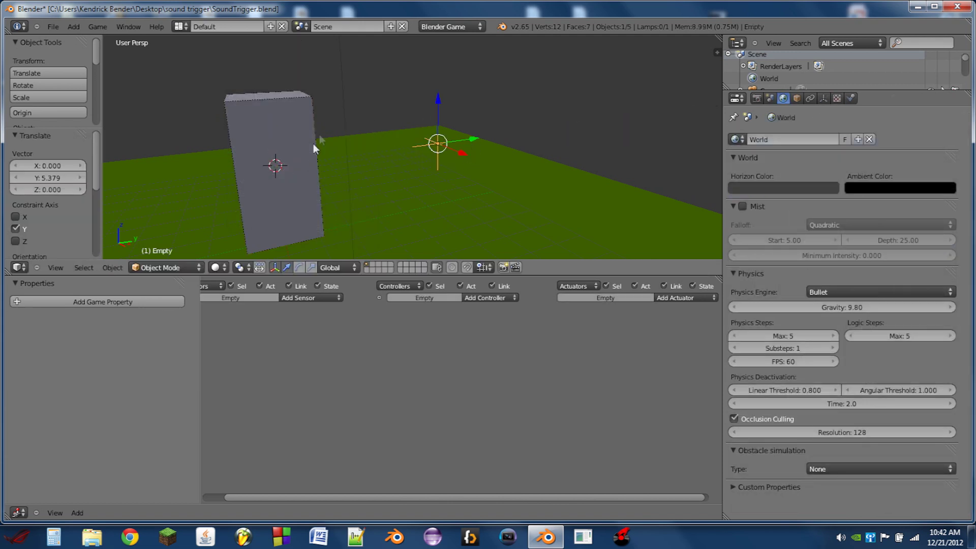
Add a Near sensor to the empty and set its property to "player".
scroll(442, 147, up, 6)
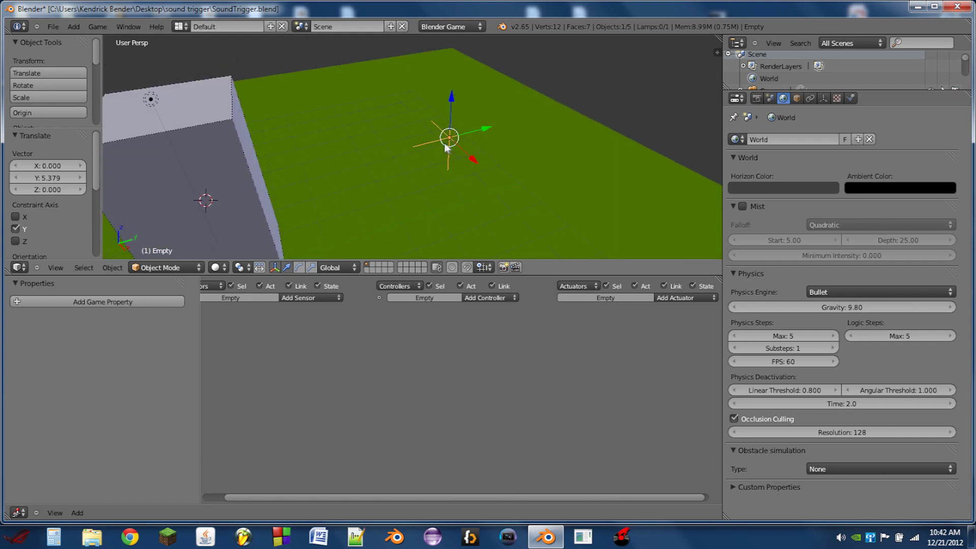
scroll(445, 147, down, 6)
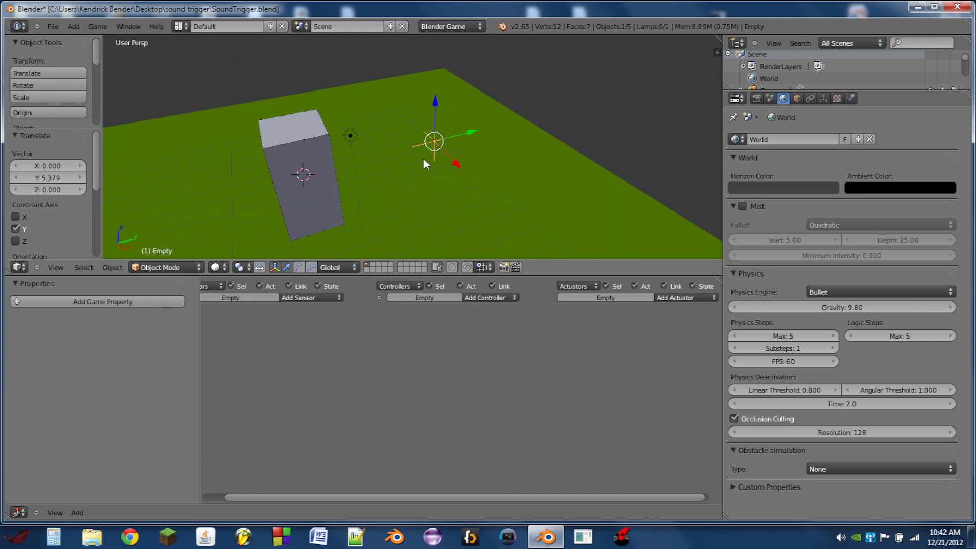
click(313, 297)
click(310, 392)
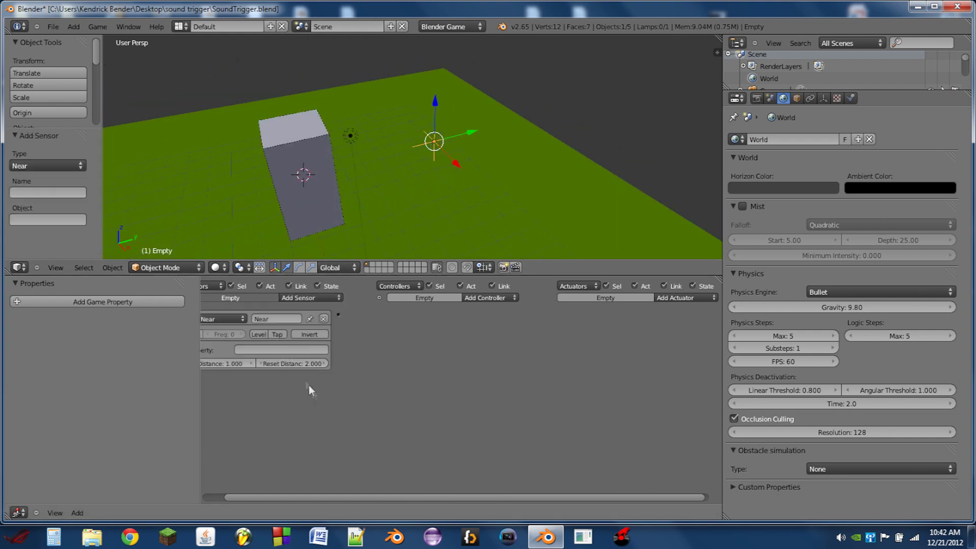
key(Home)
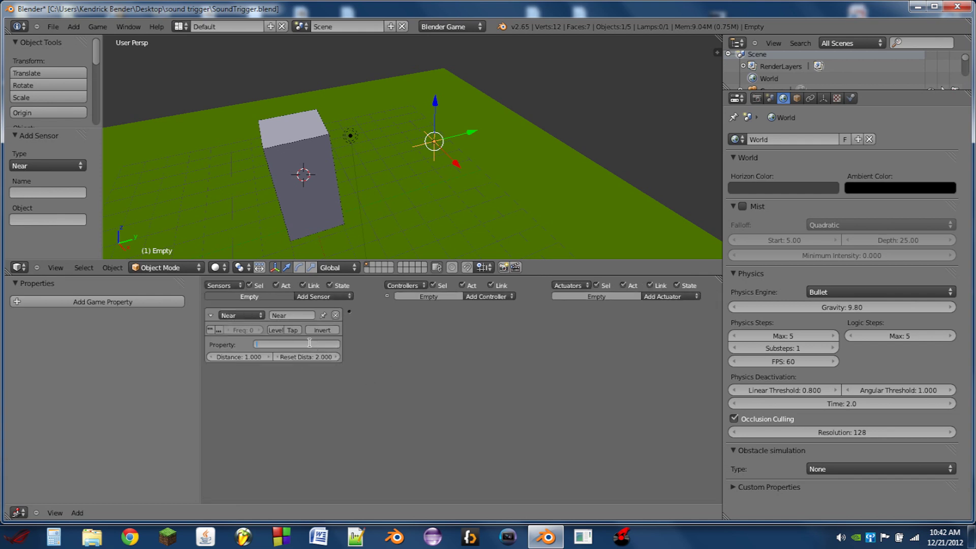
text(player)
key(Return)
Move the cube about 3.8 units along Y toward the empty, then back about 3.3 units.
right_click(310, 173)
key(g)
key(y)
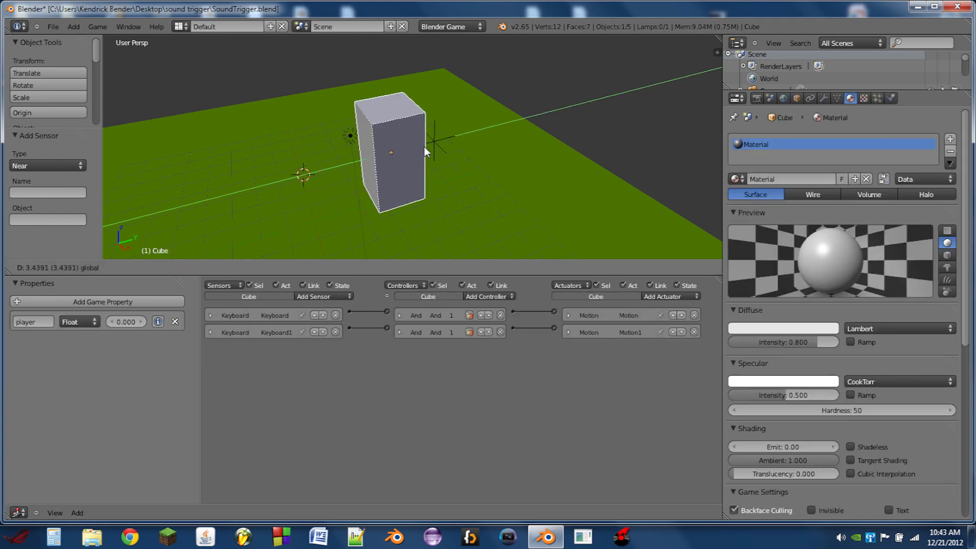
click(437, 148)
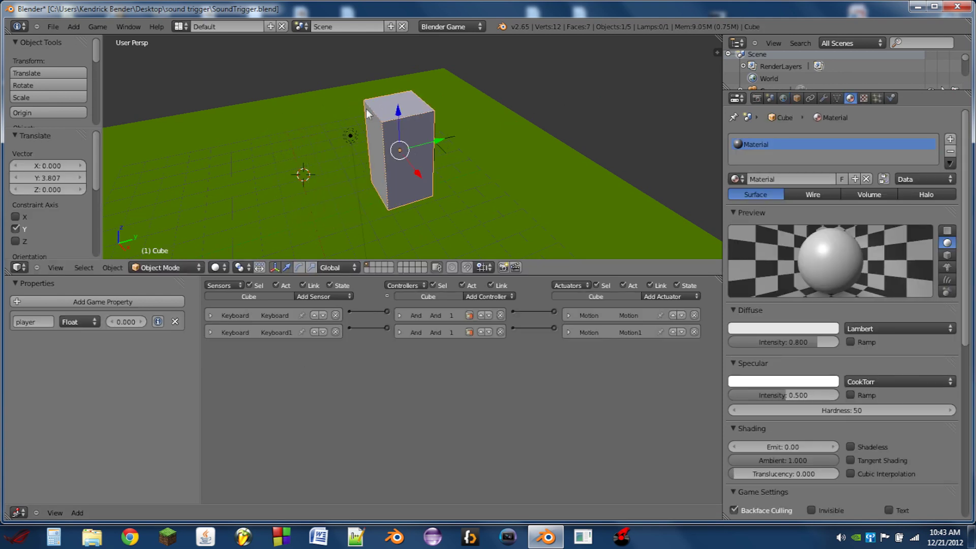
key(g)
key(y)
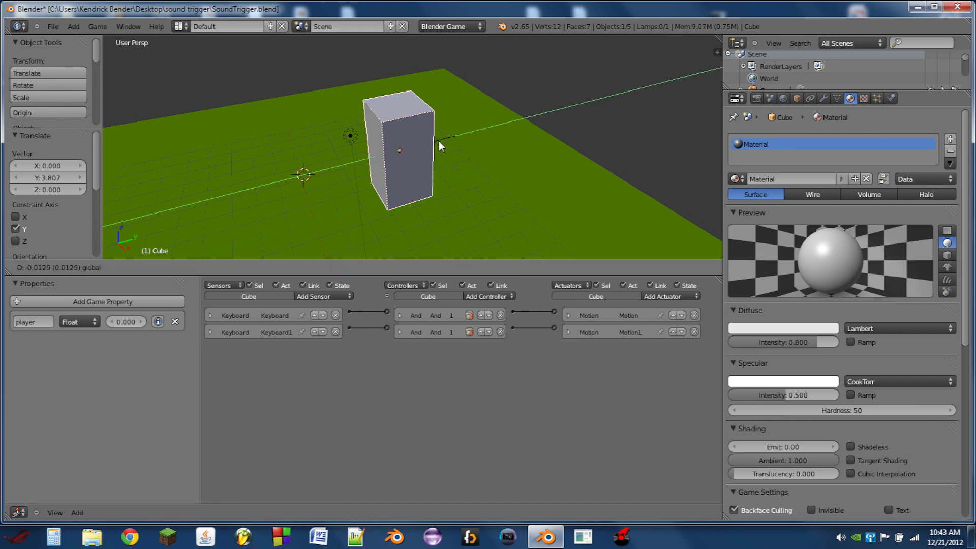
mouse_move(346, 183)
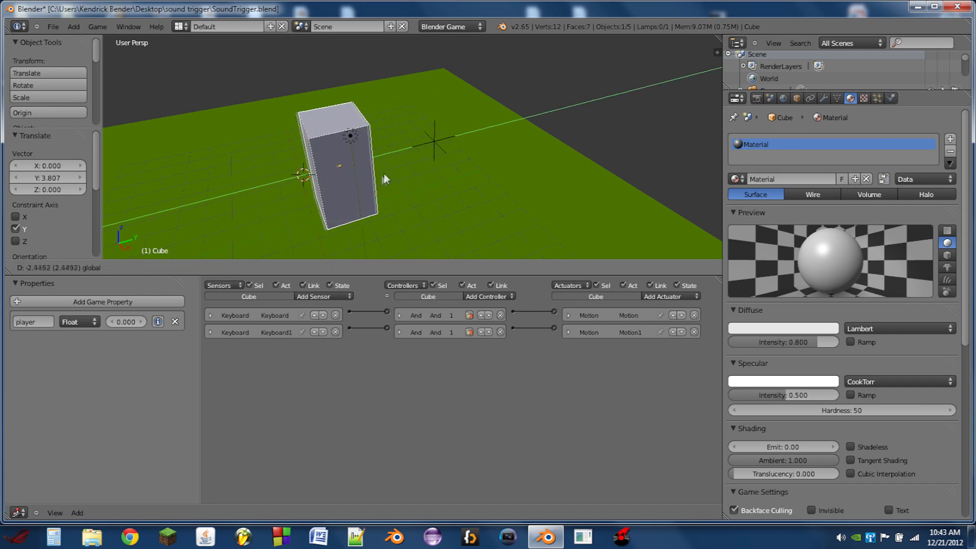
click(402, 161)
Add an And controller to the empty and link the Near sensor to it.
right_click(433, 143)
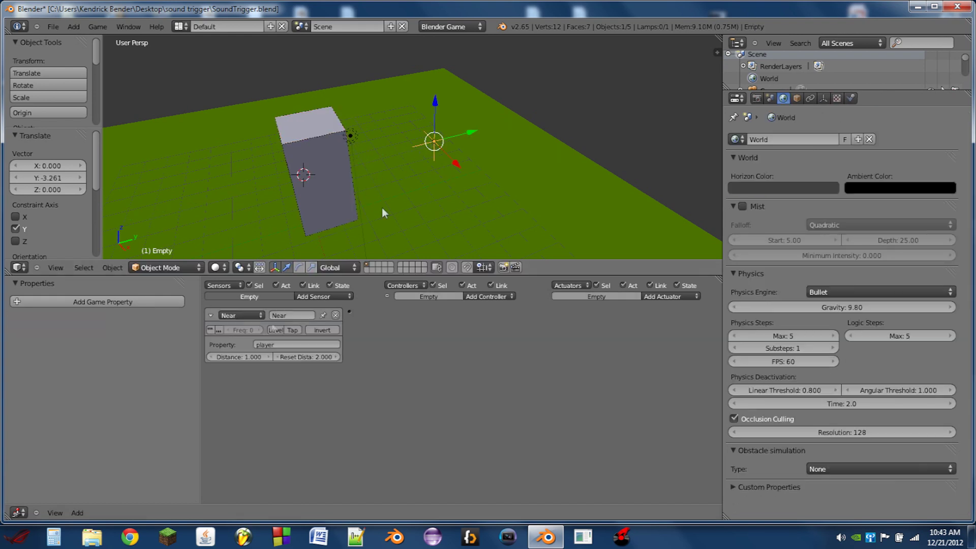
click(503, 297)
click(483, 307)
drag(389, 312, 387, 311)
Add a Sound actuator linked to the empty's And controller and load sound.wav into it.
click(670, 296)
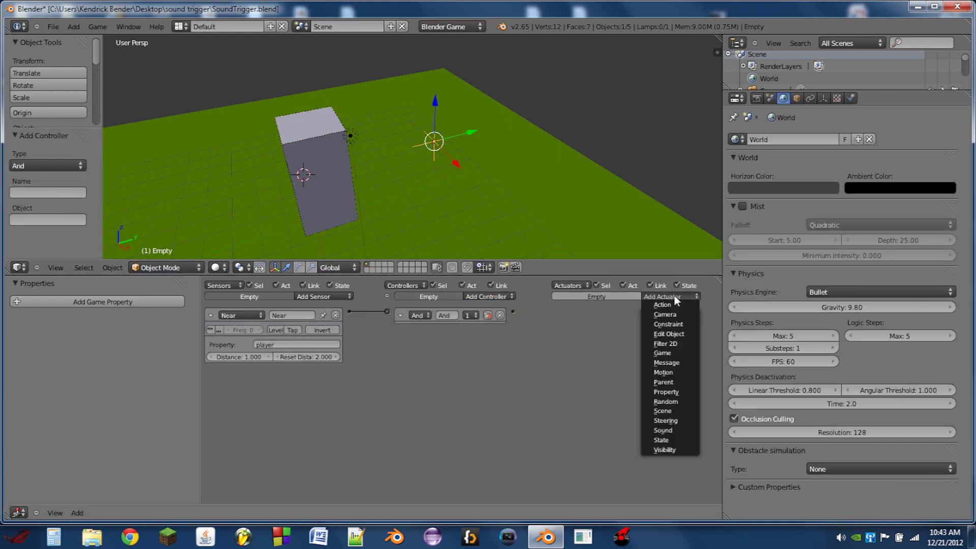
click(664, 430)
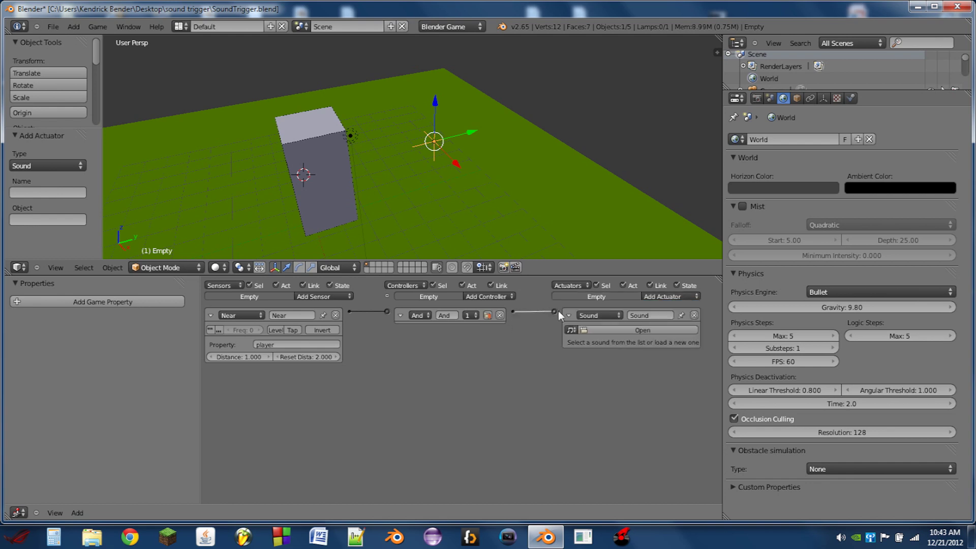
drag(558, 310, 557, 311)
click(637, 331)
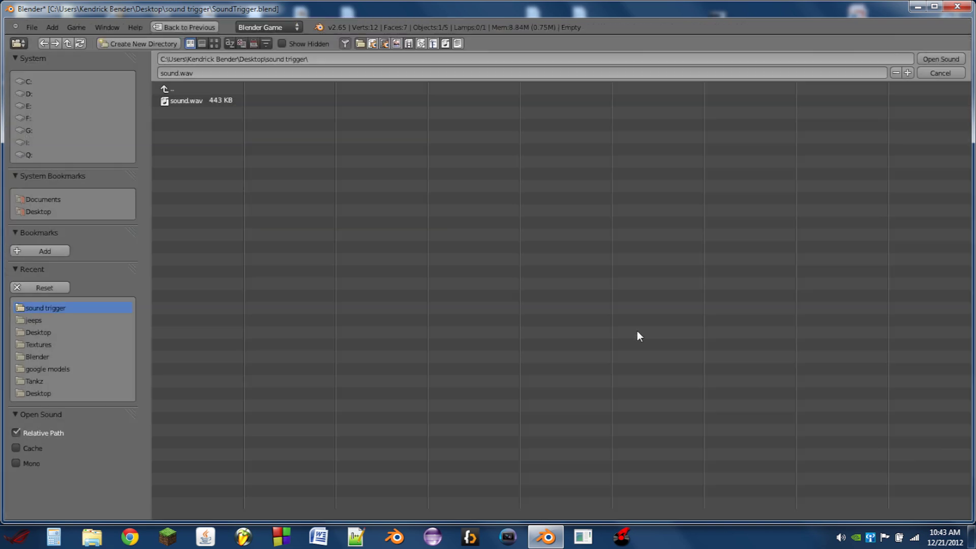
double_click(202, 101)
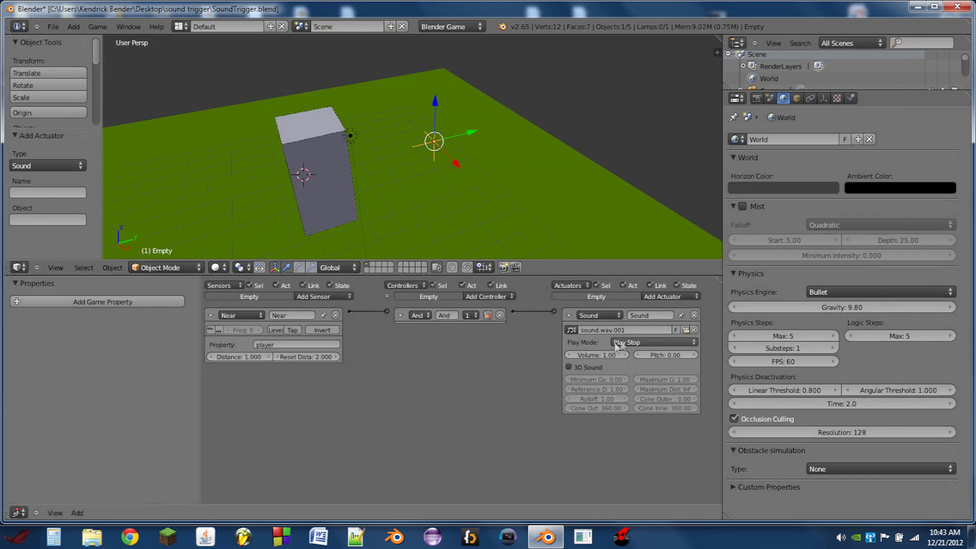
Choose the Sound actuator's play mode and set its volume to 0.5.
click(635, 342)
click(632, 324)
click(601, 355)
text(0.5)
key(Return)
Collapse the empty's Sound actuator, And controller and Near sensor bricks.
click(568, 316)
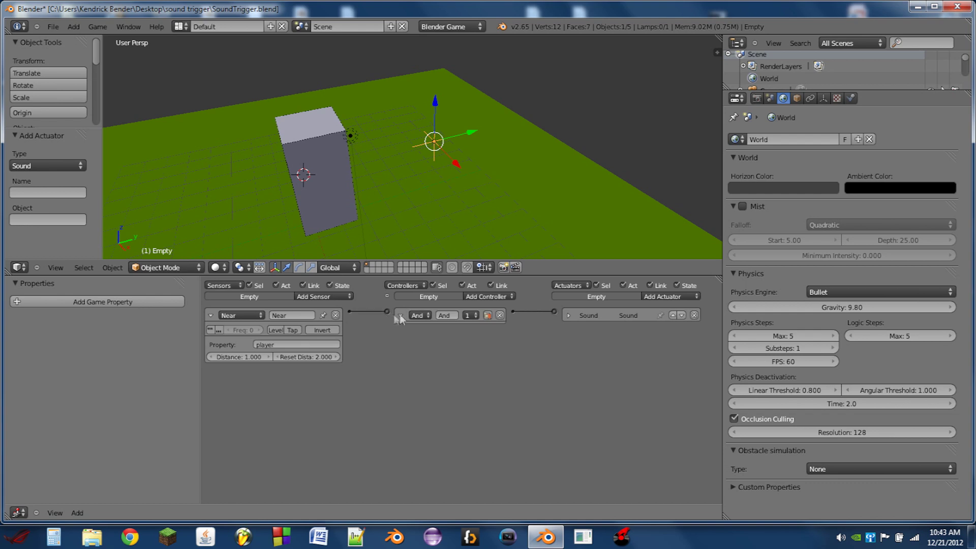
click(400, 315)
click(211, 315)
Run the game twice, moving the player cube toward the empty to test the proximity sound.
key(p)
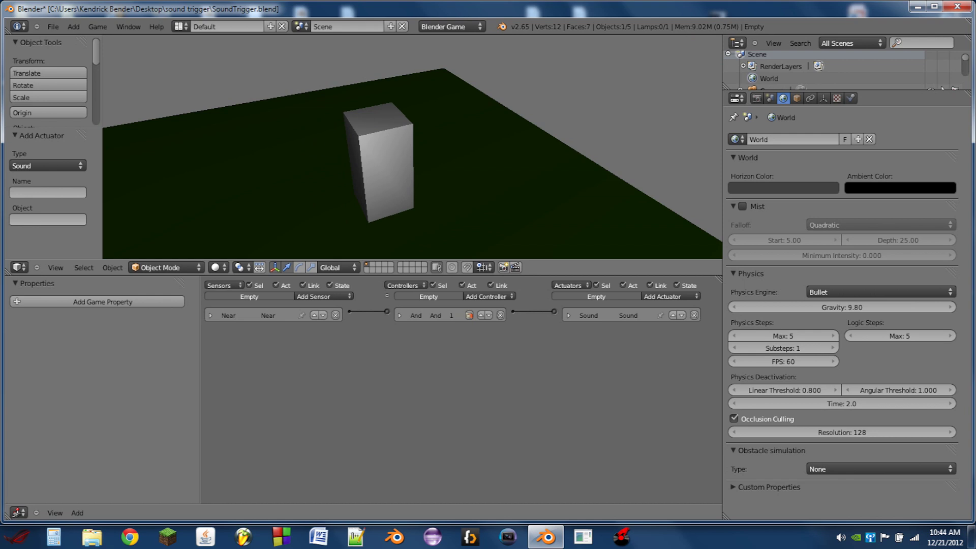
key(Right)
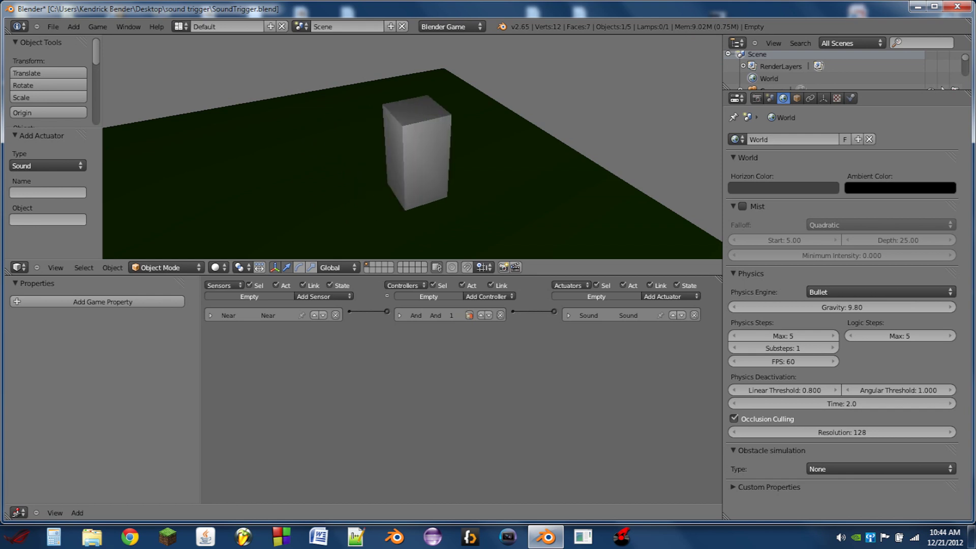
key(Escape)
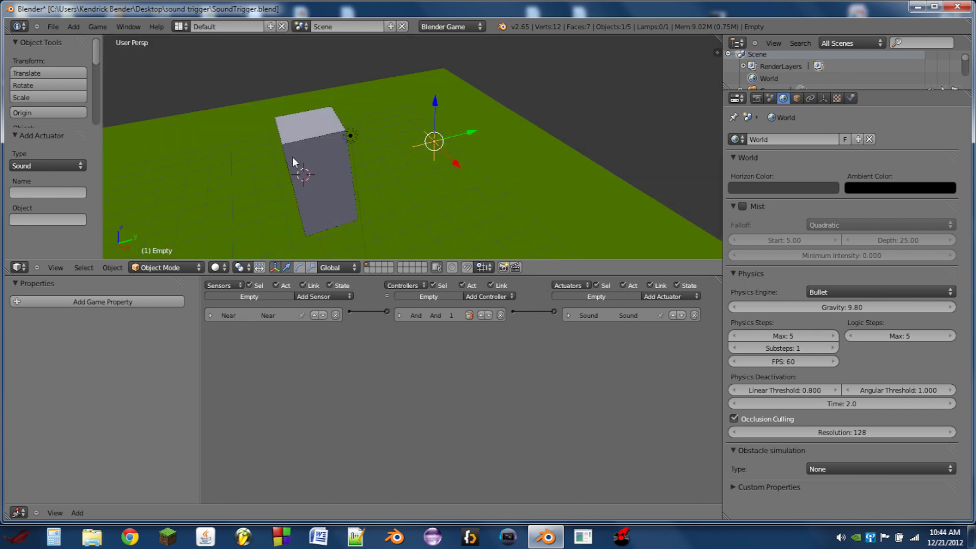
key(p)
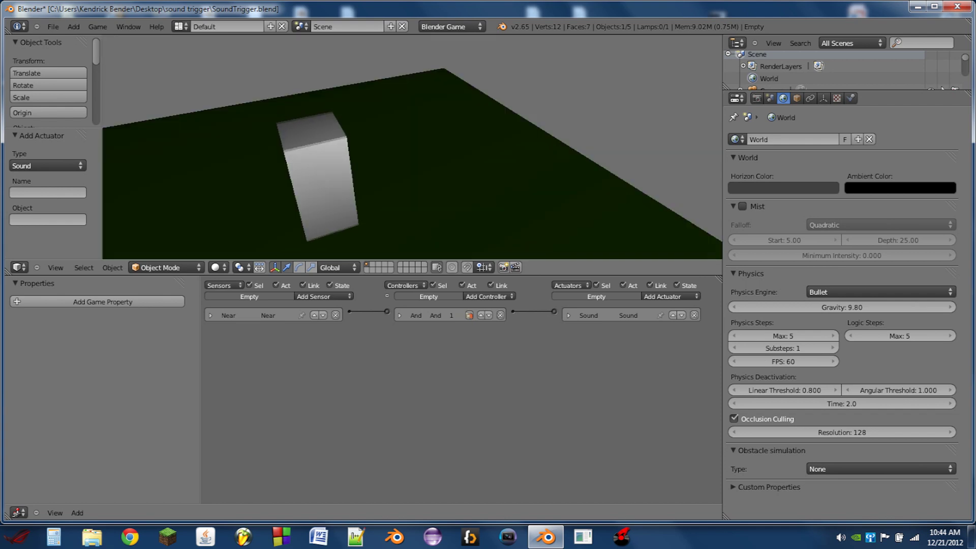
key(Right)
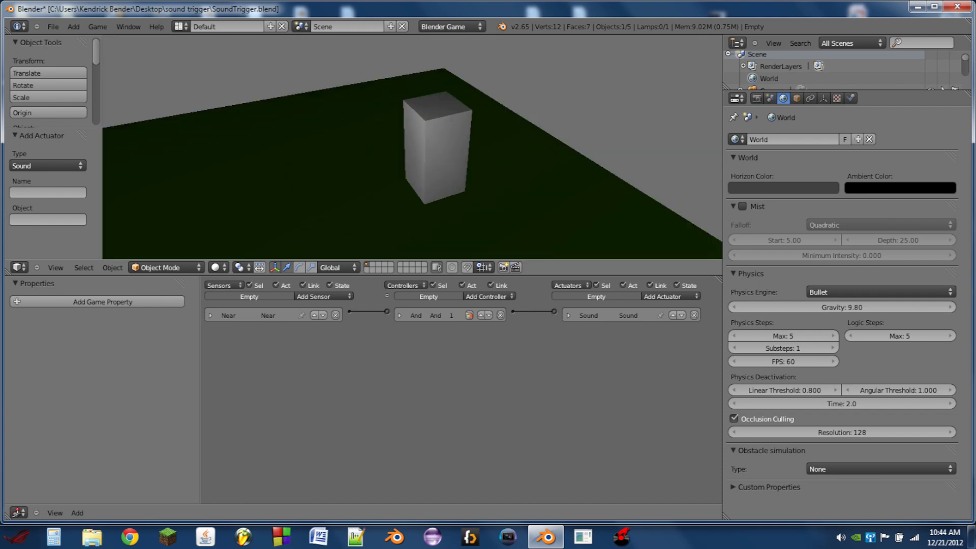
key(Right)
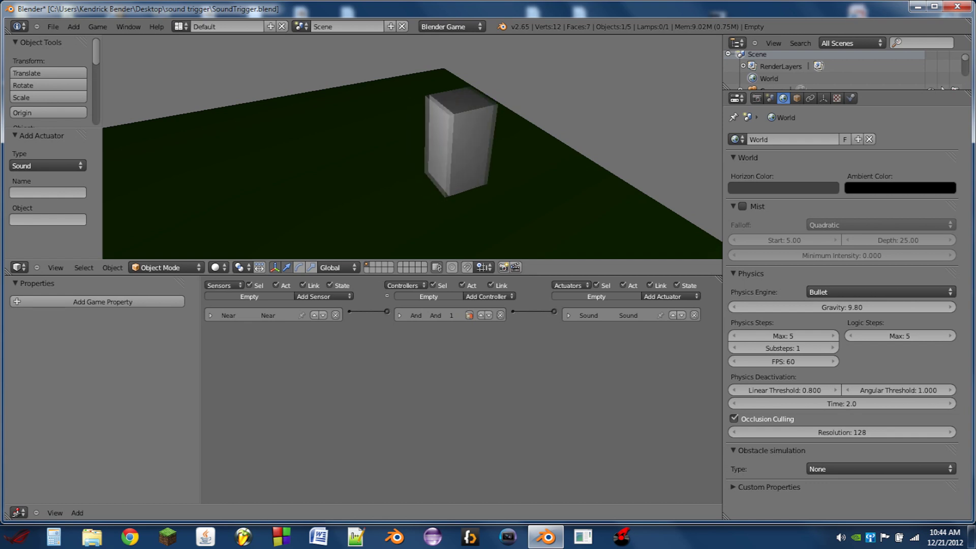
key(Left)
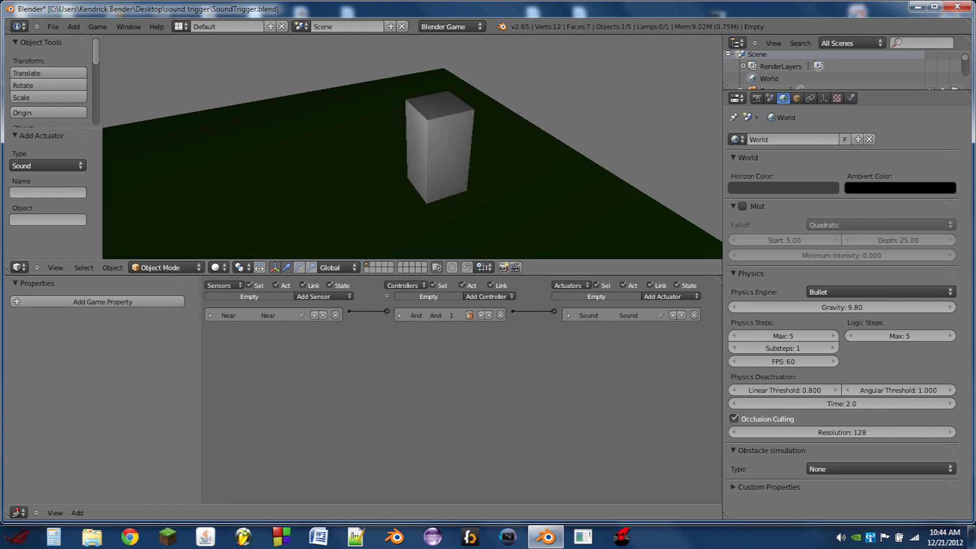
key(Escape)
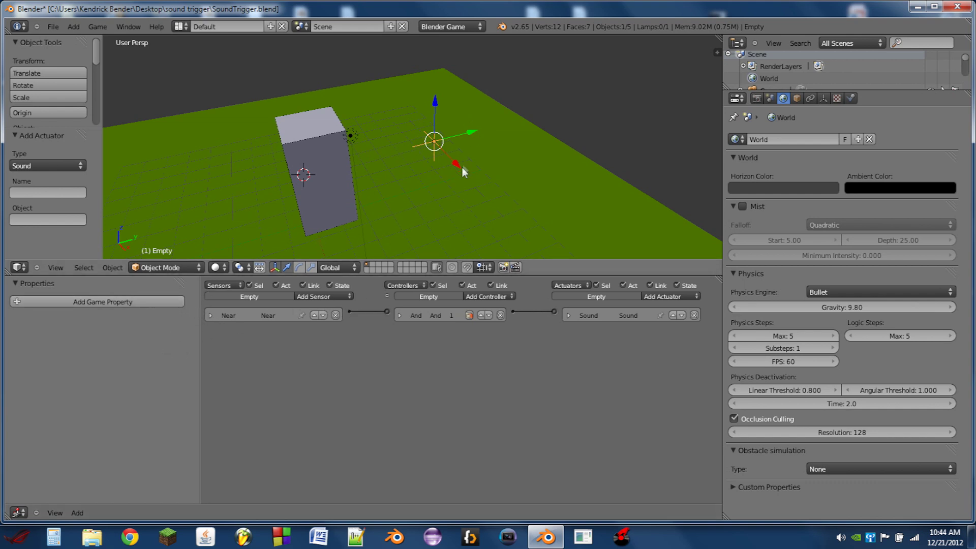
Add a game property named once to the empty and set its type to Integer.
click(153, 300)
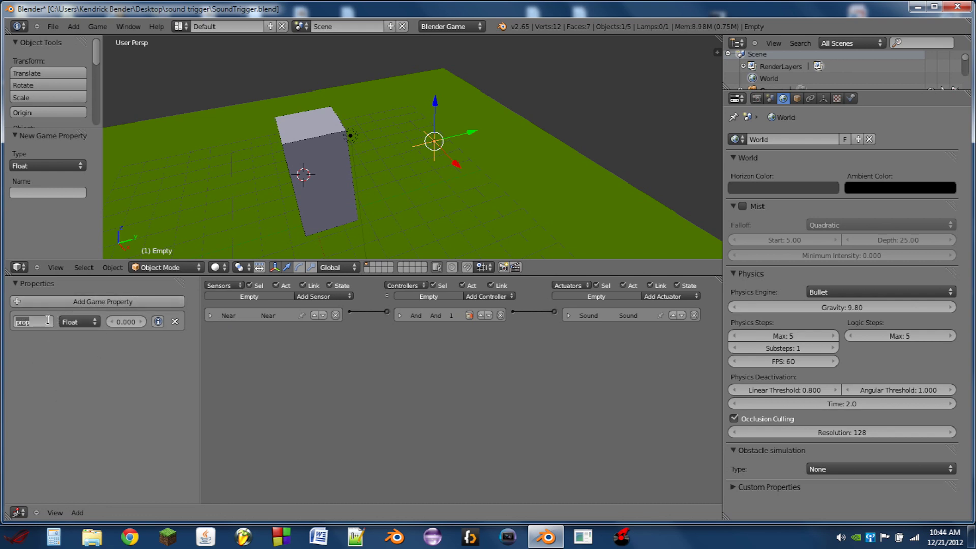
double_click(47, 320)
text(once)
key(Return)
click(77, 322)
click(72, 297)
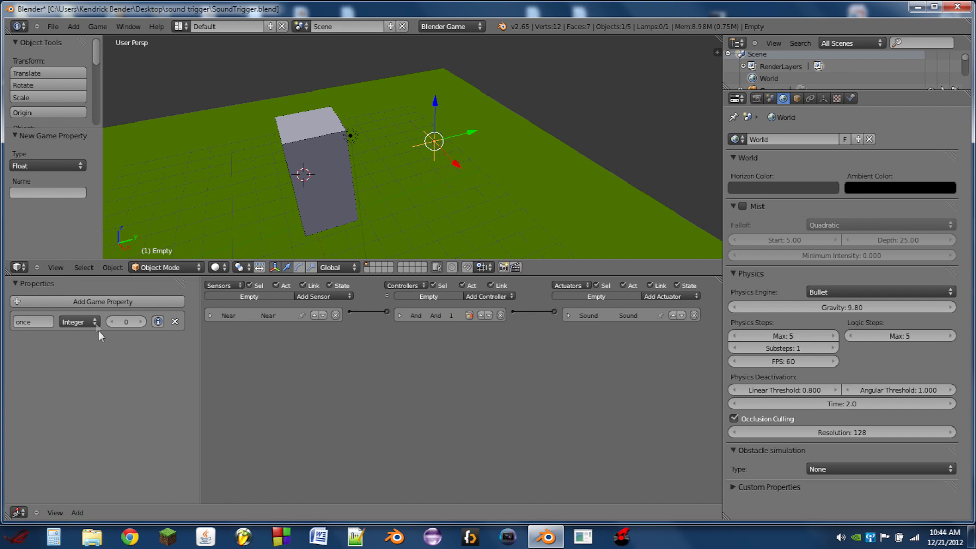
Add a Property sensor to the empty that checks once equals 0, and link it to the And controller.
click(319, 297)
click(325, 392)
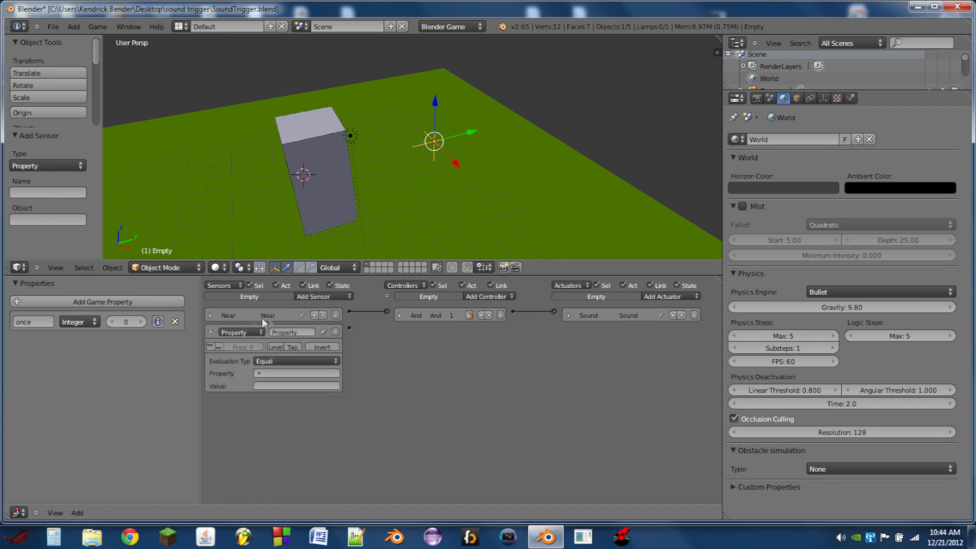
click(278, 374)
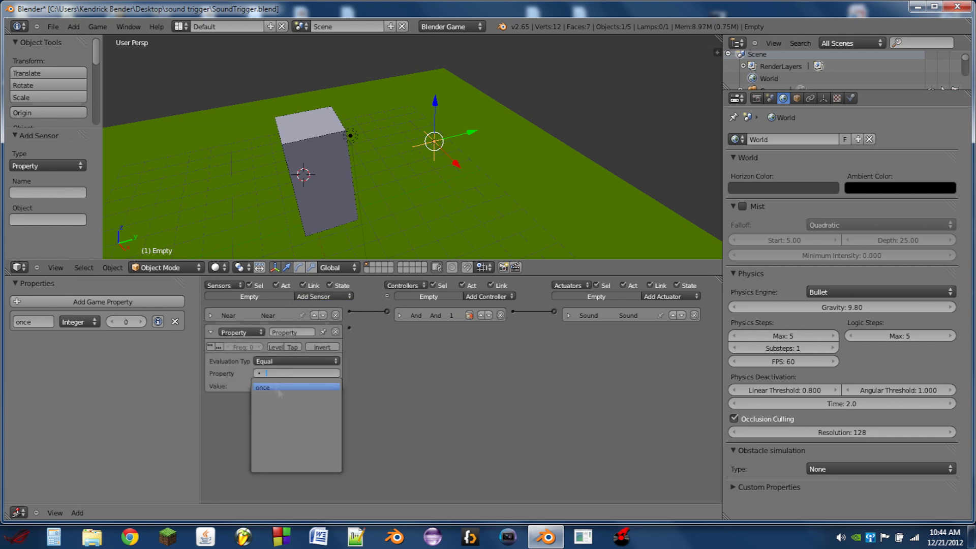
click(283, 385)
click(285, 384)
text(0)
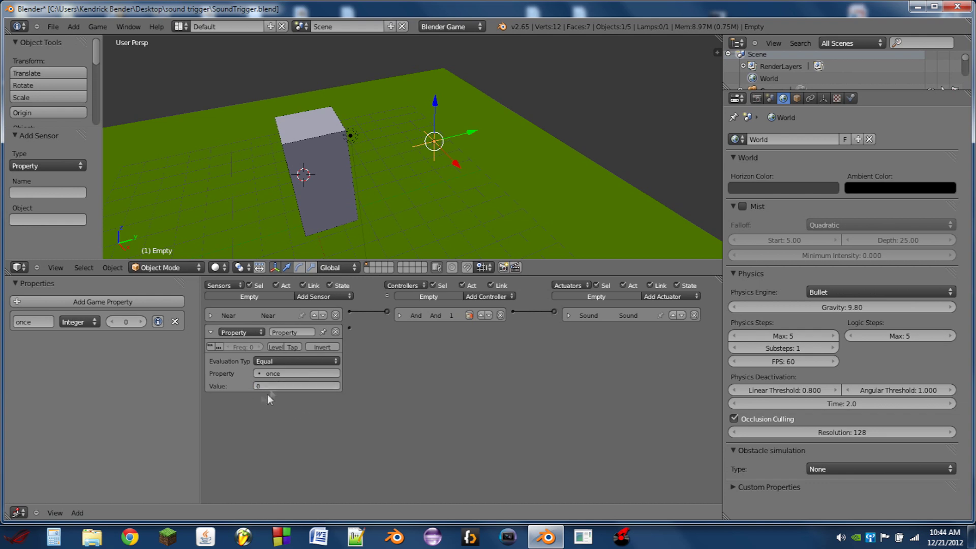
drag(389, 317, 388, 311)
Add a Property actuator linked to the And controller that assigns the value 1 to once.
click(667, 297)
click(674, 394)
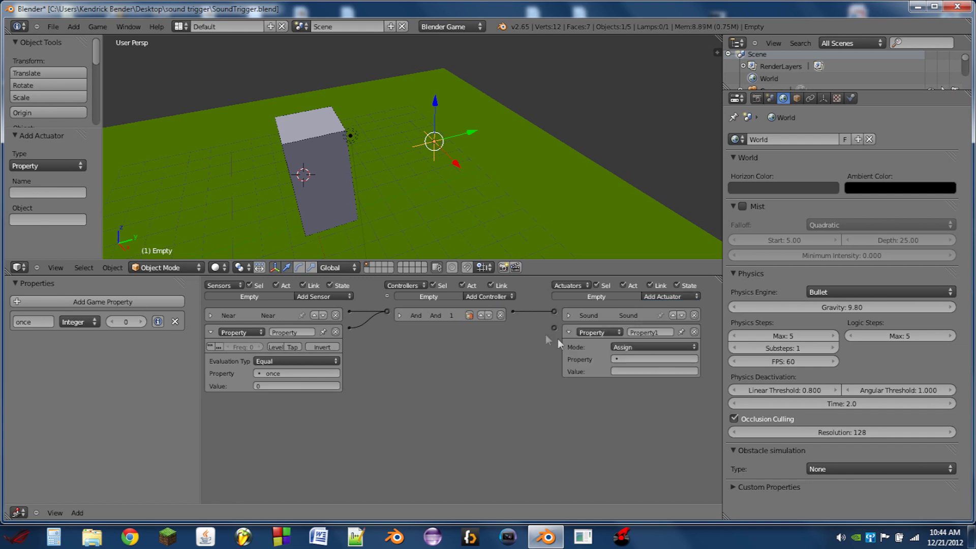
drag(555, 333, 554, 328)
click(636, 359)
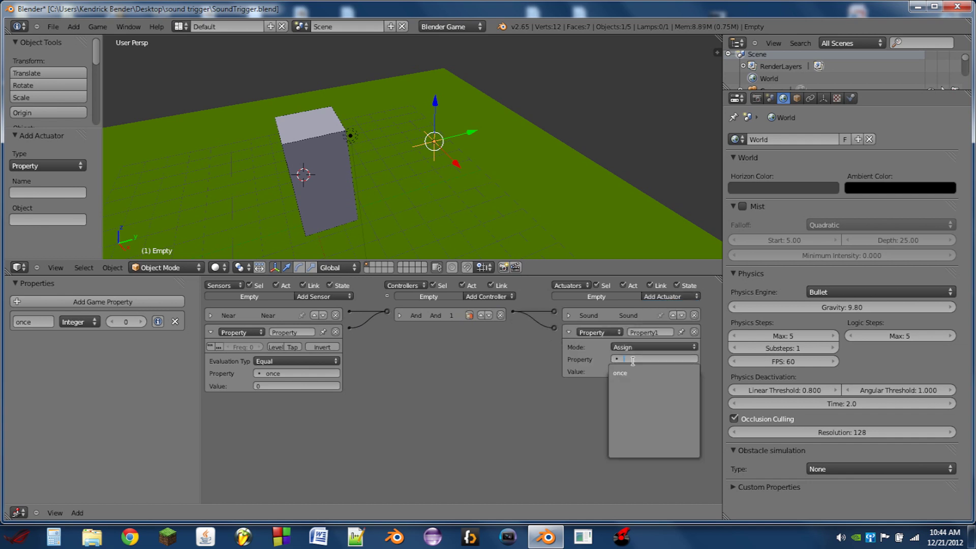
click(635, 374)
click(639, 371)
text(1)
key(Return)
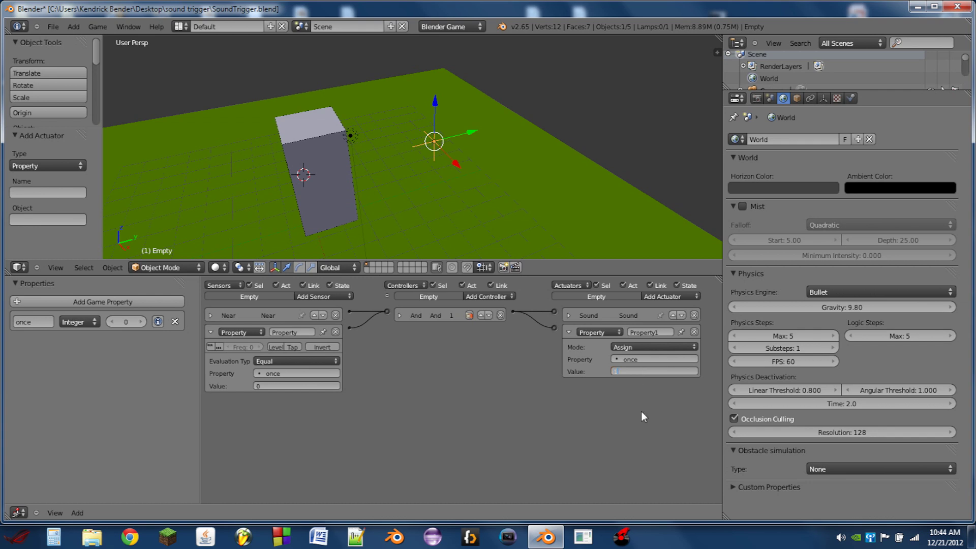
Expand the empty's Near sensor settings and run the game to test the play-once trigger.
click(209, 315)
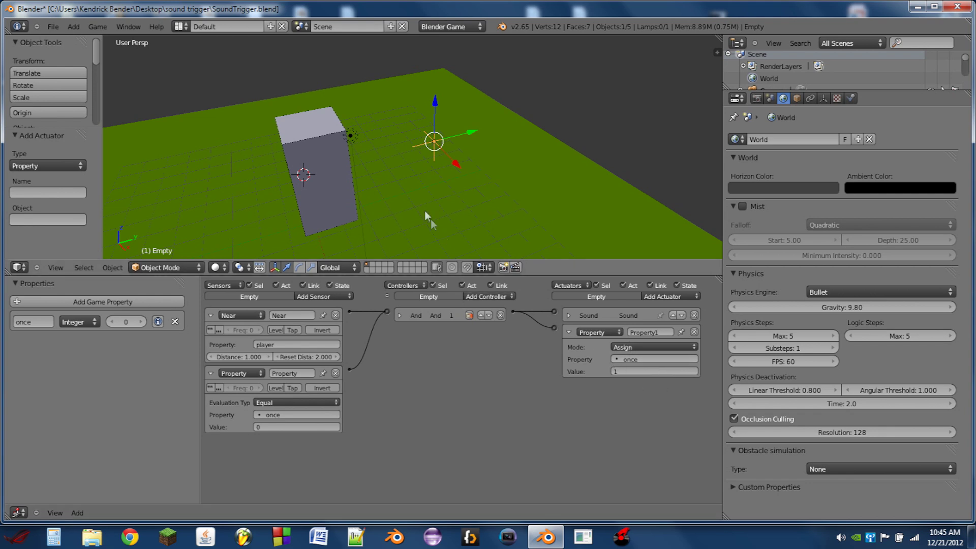
key(p)
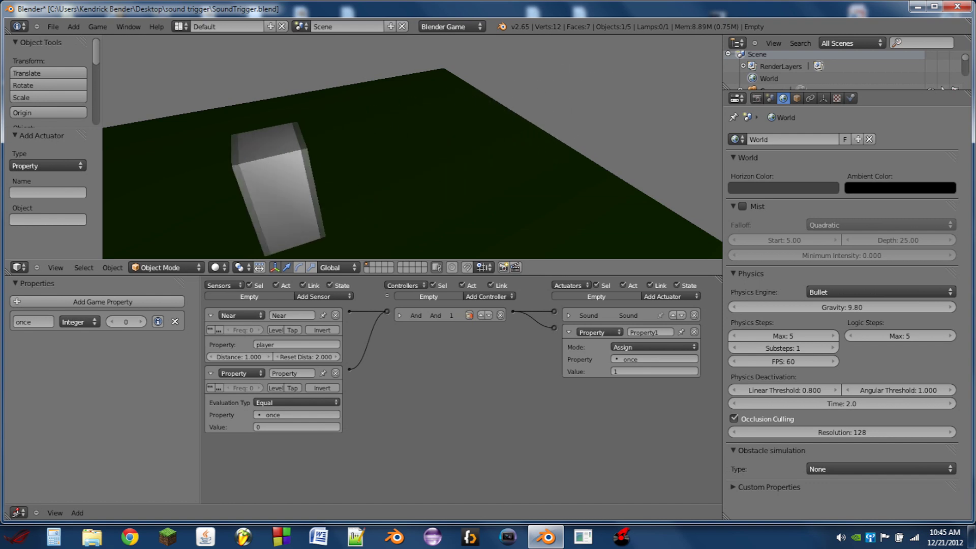
key(Escape)
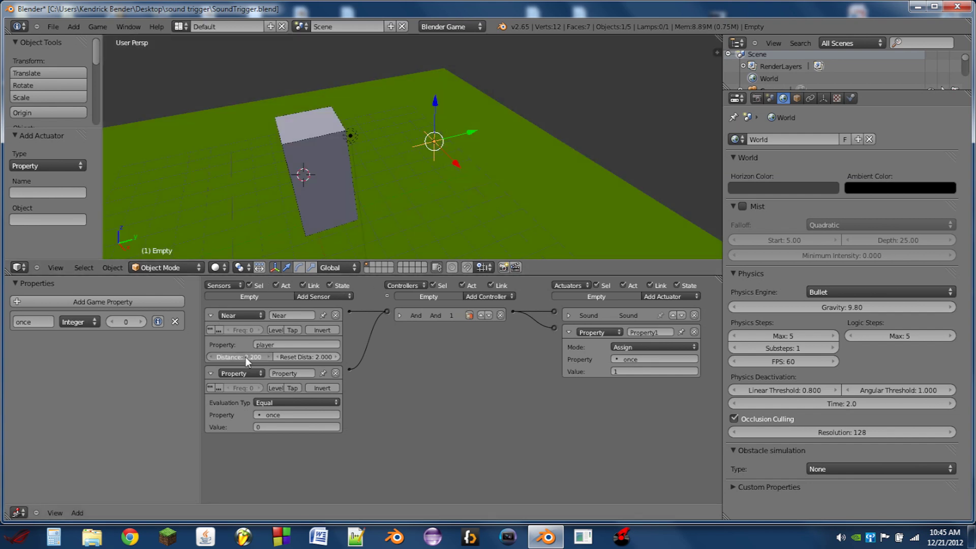
Set the Near sensor's reset distance to 8 and test-run the game.
mouse_move(248, 359)
mouse_down()
mouse_move(267, 359)
mouse_move(232, 358)
mouse_up()
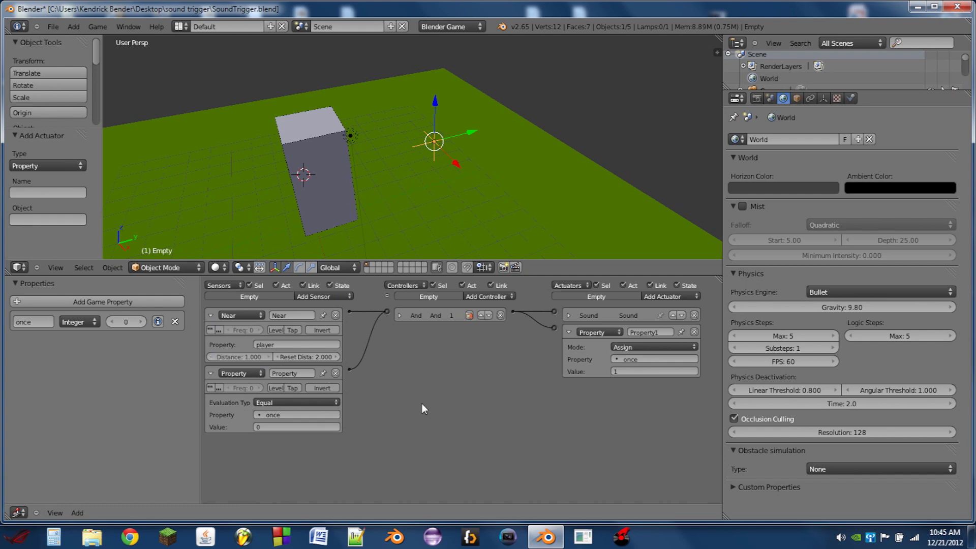
click(305, 357)
text(8)
key(Return)
key(p)
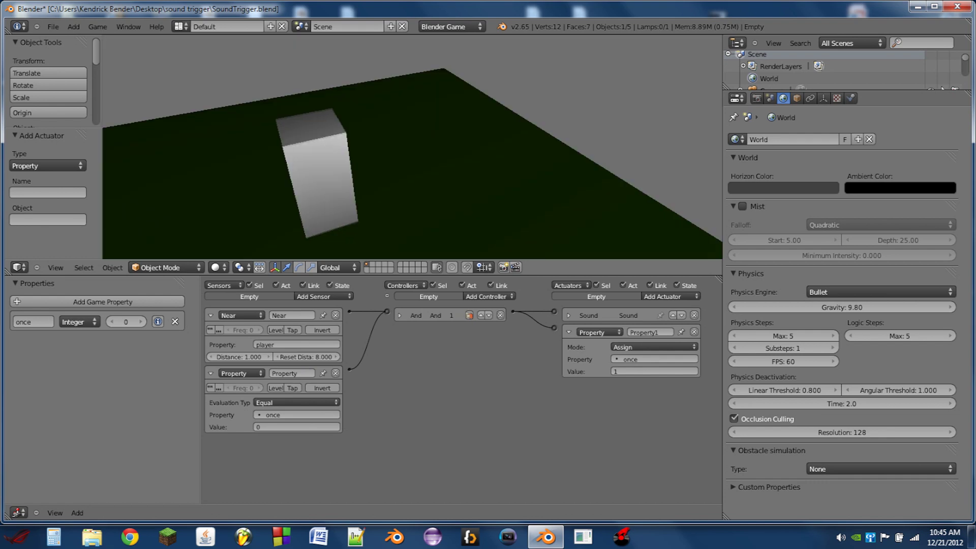
key(Escape)
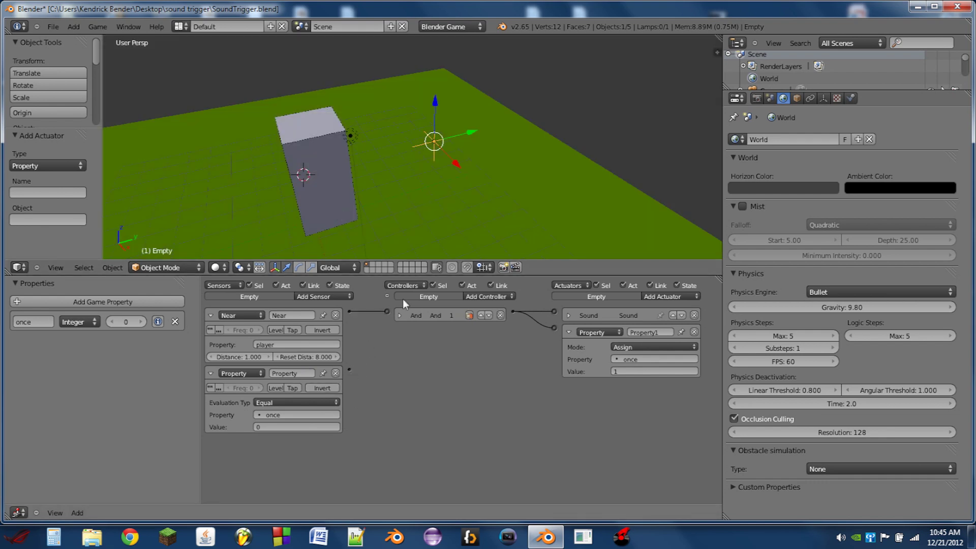
Play the game with the Property sensor unlinked, moving the cube repeatedly toward and away from the empty to test retriggering.
key(p)
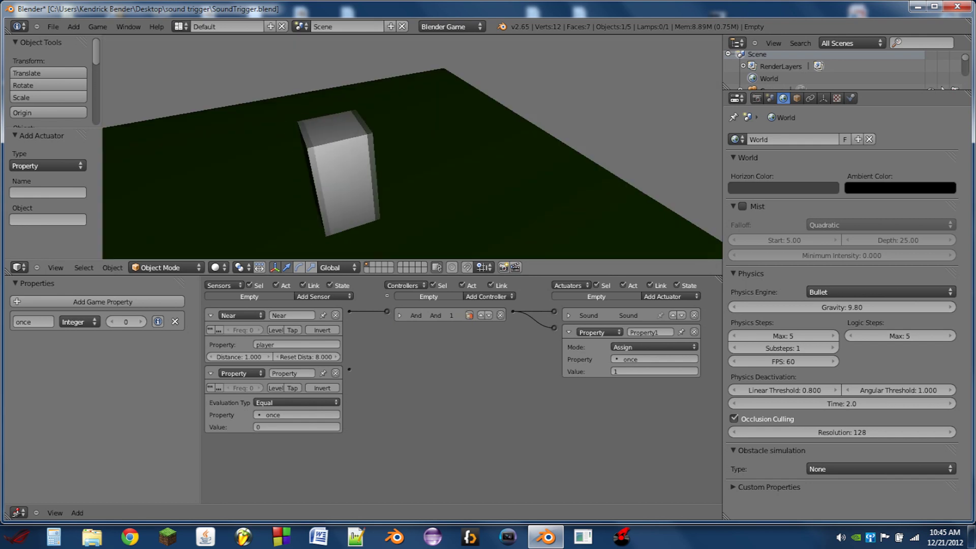
key(Up)
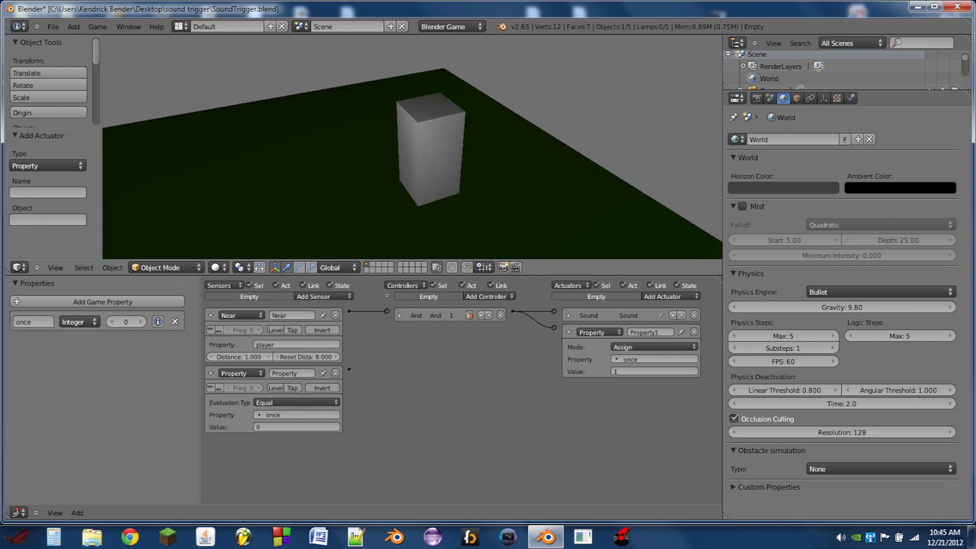
key(Up)
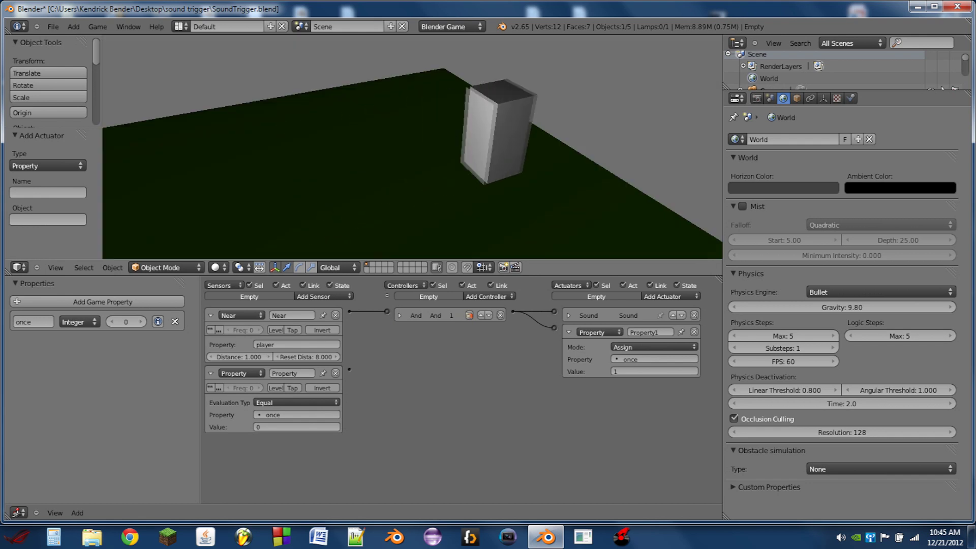
key(Down)
key(Down)
key(Up)
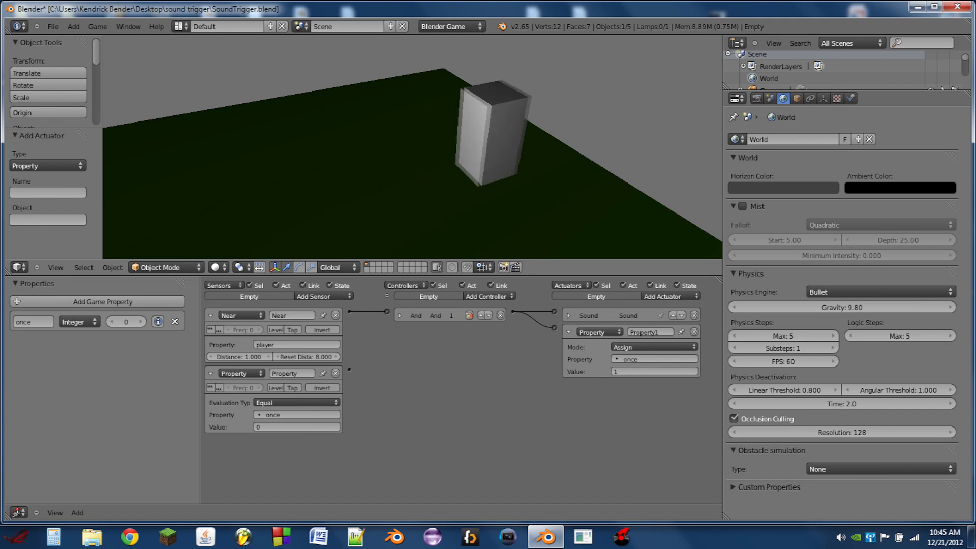
key(Down)
key(Down)
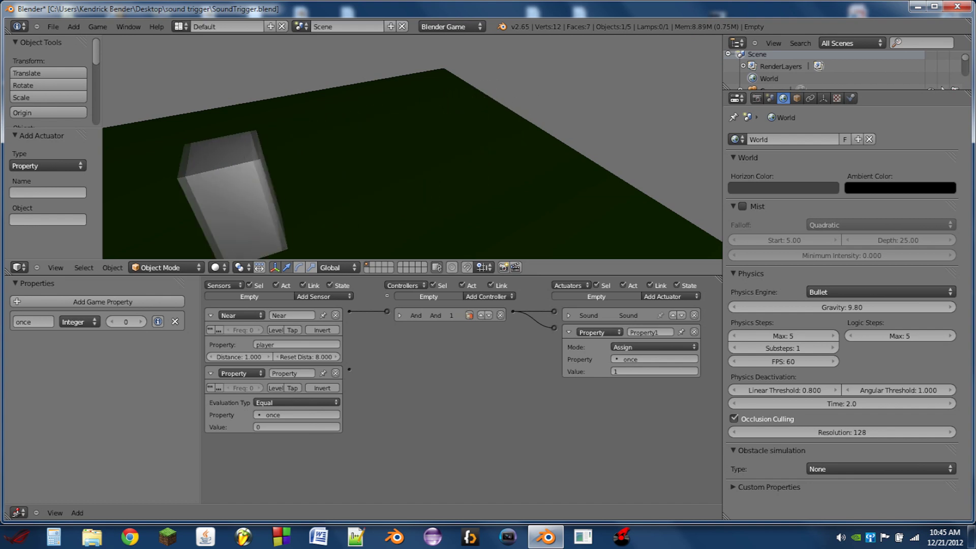
key(Up)
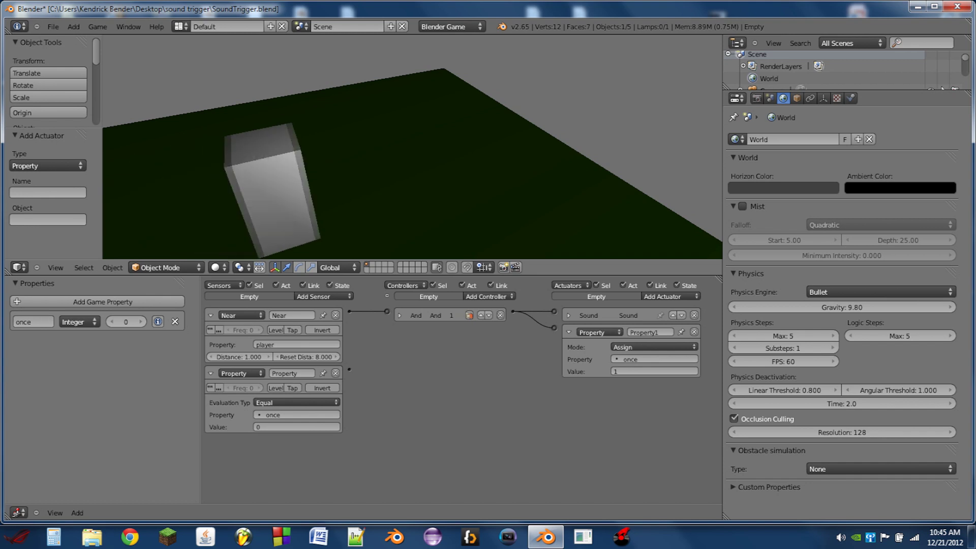
key(Up)
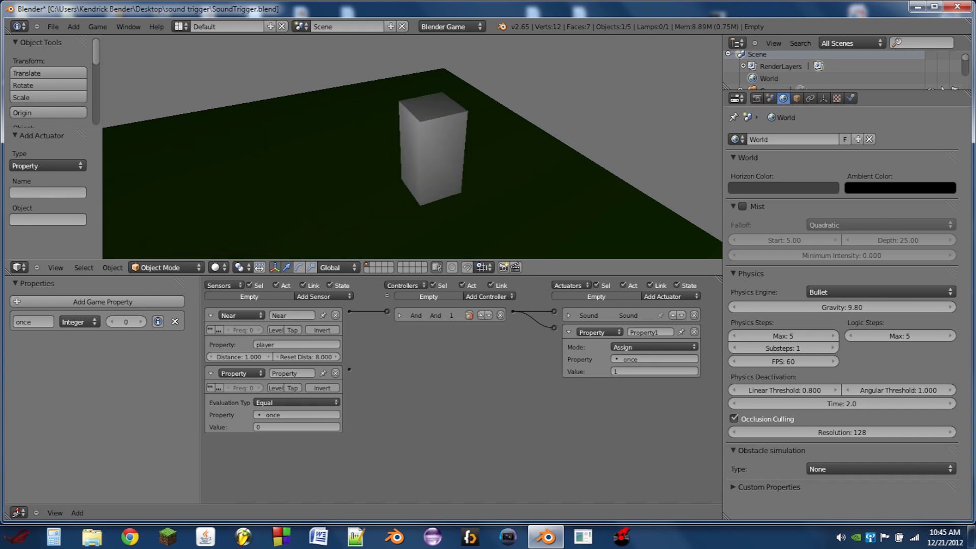
key(Escape)
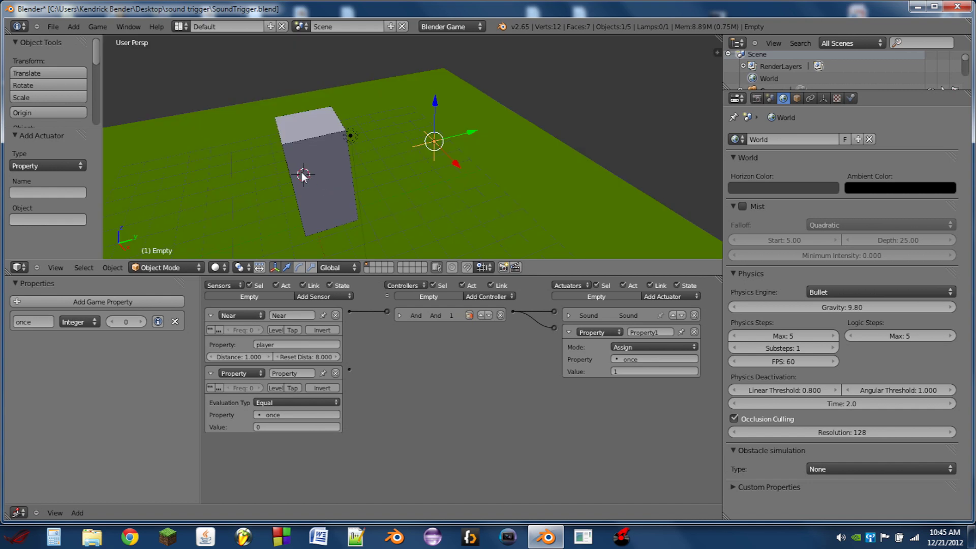
middle_drag(302, 176, 366, 156)
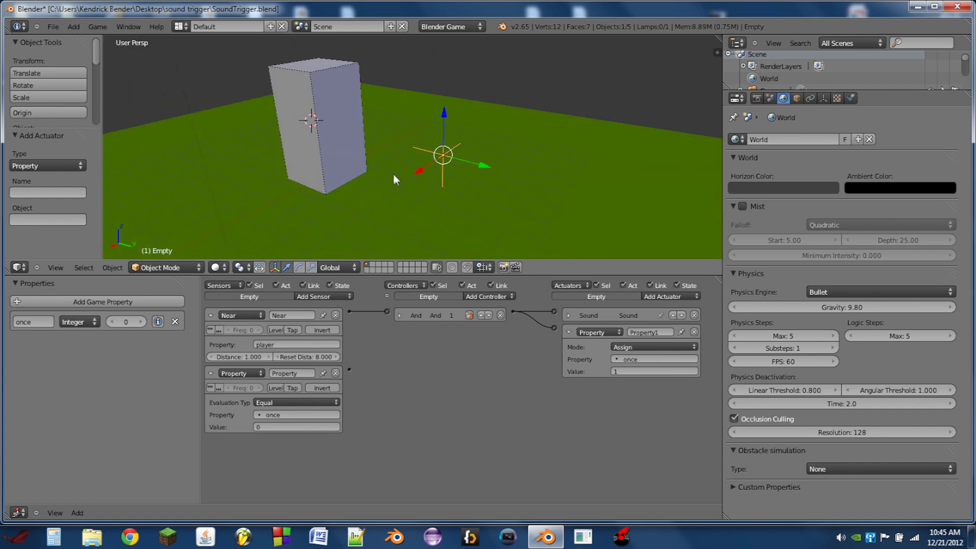
middle_drag(532, 212, 375, 133)
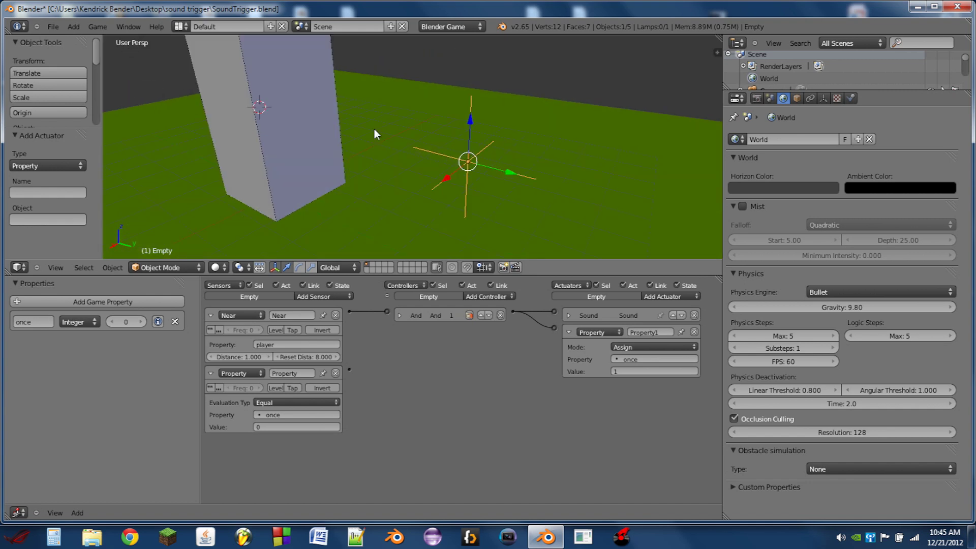